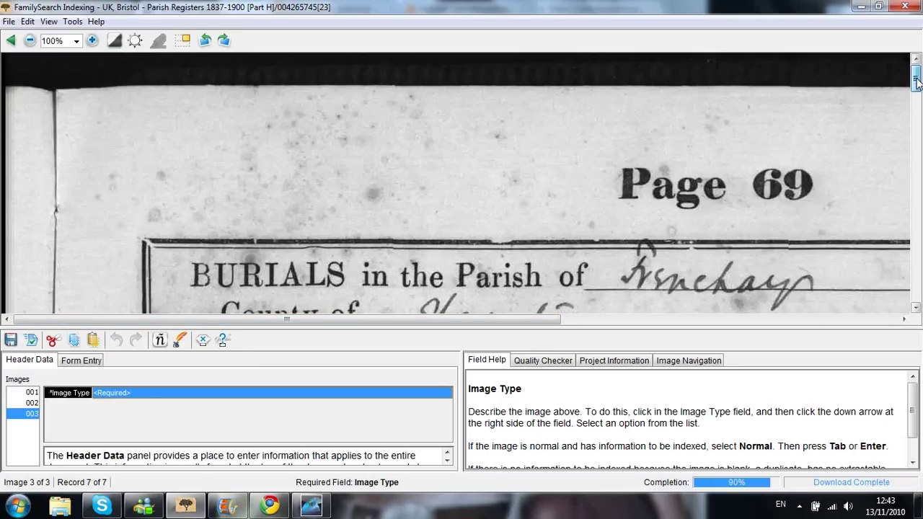
Examine the page 69 burial register at different magnifications up to 150% and check the available zoom levels
mouse_move(915, 81)
mouse_down()
mouse_move(916, 102)
mouse_move(916, 81)
mouse_up()
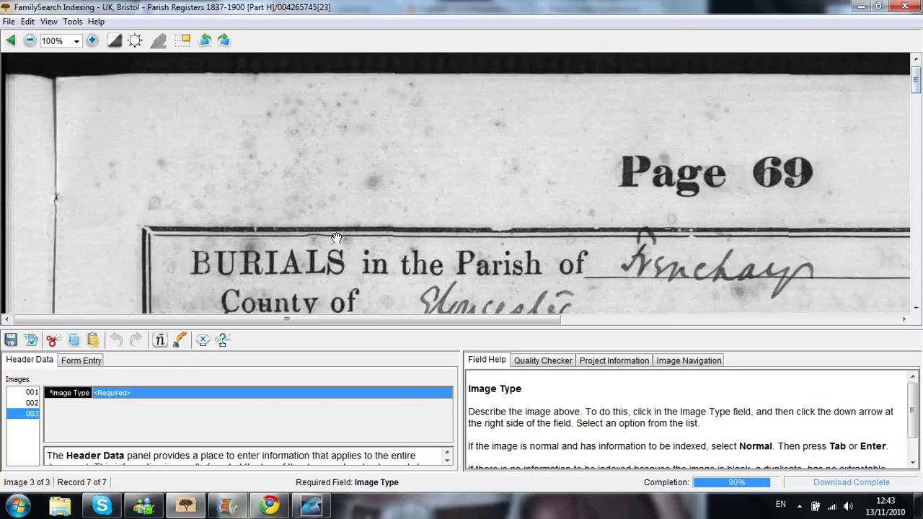
click(29, 42)
click(29, 42)
click(29, 42)
click(29, 42)
click(91, 41)
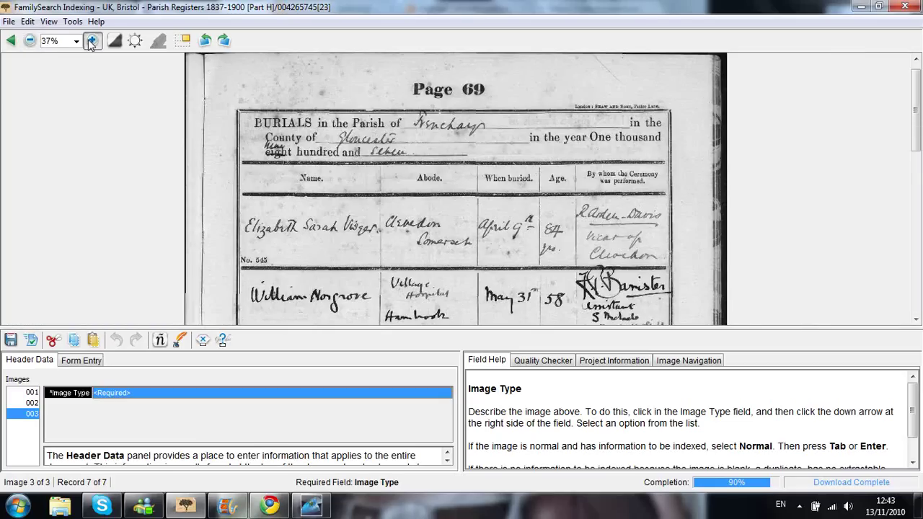
click(92, 41)
click(91, 42)
click(91, 41)
click(91, 41)
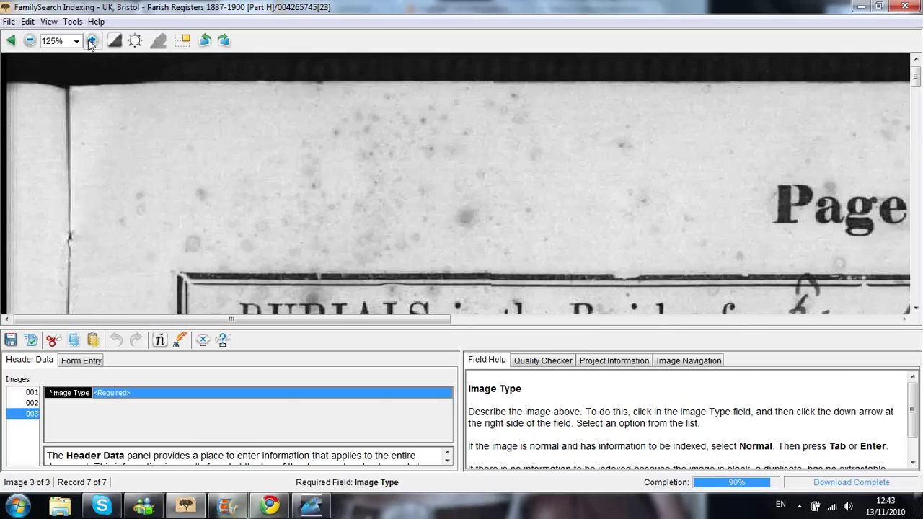
click(92, 41)
click(76, 41)
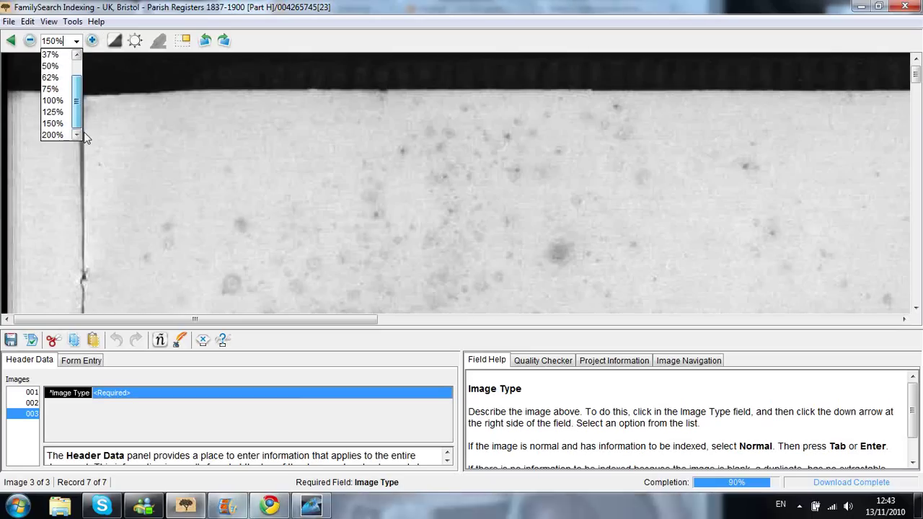
scroll(65, 93, up, 1)
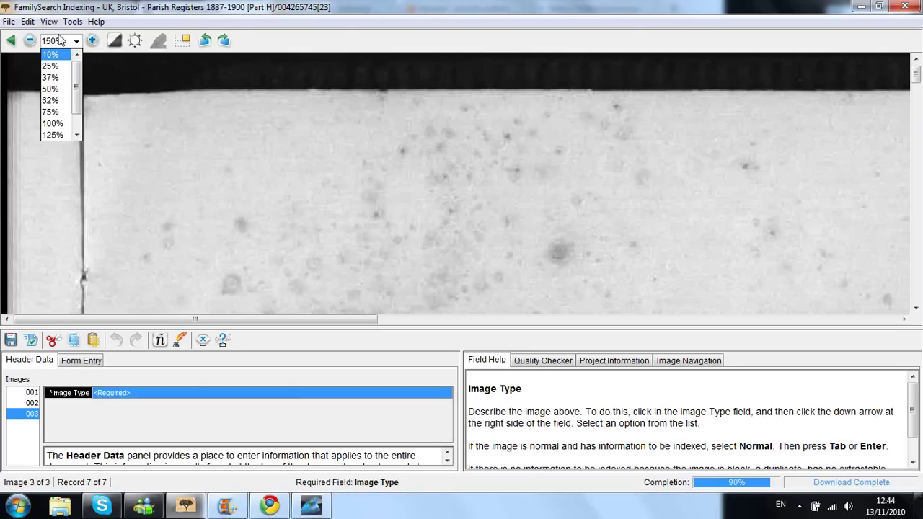
Reduce the page 69 register image to 25% magnification
click(30, 41)
click(30, 41)
click(30, 41)
click(30, 41)
click(30, 41)
click(30, 41)
click(30, 41)
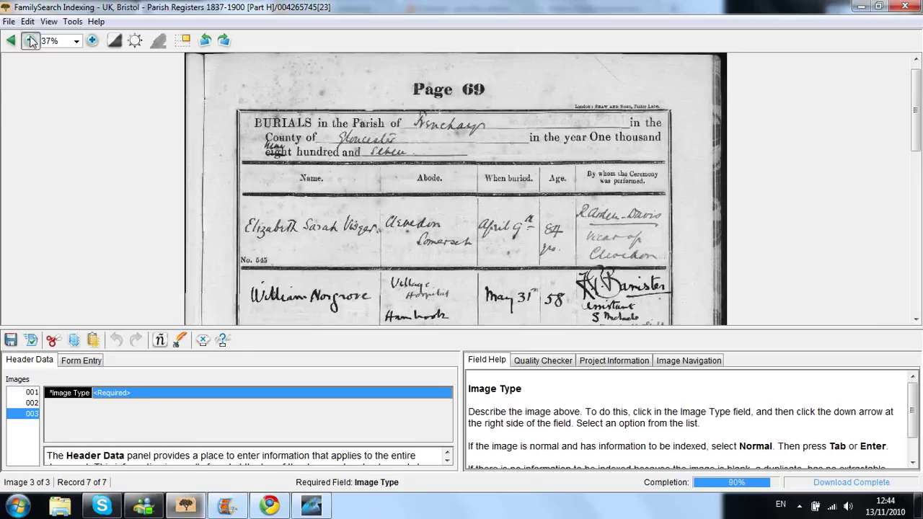
click(30, 41)
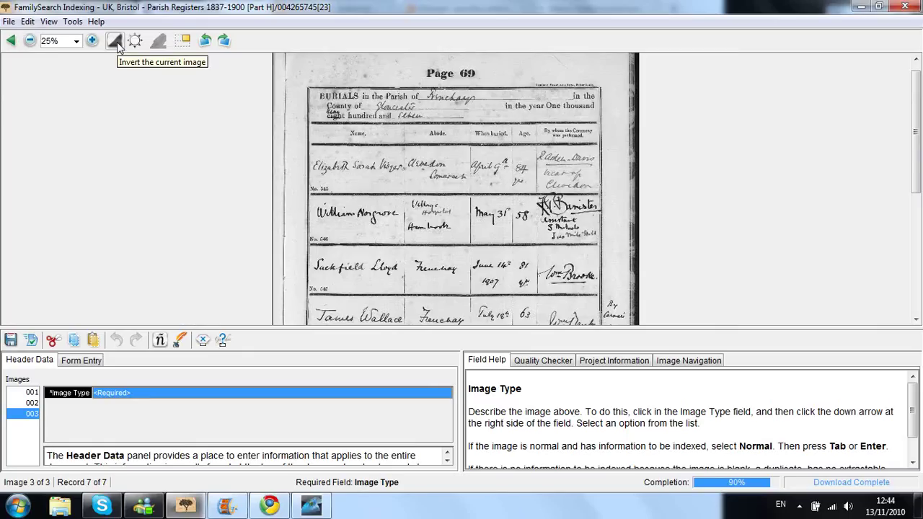
Try inverting the register image and restore it, and test the brightness and contrast adjustments, returning both to about 0
click(116, 42)
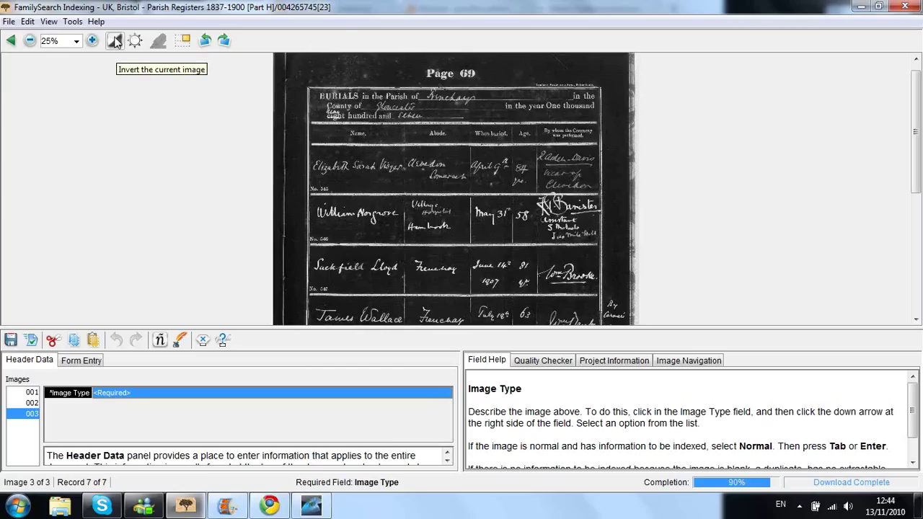
click(116, 42)
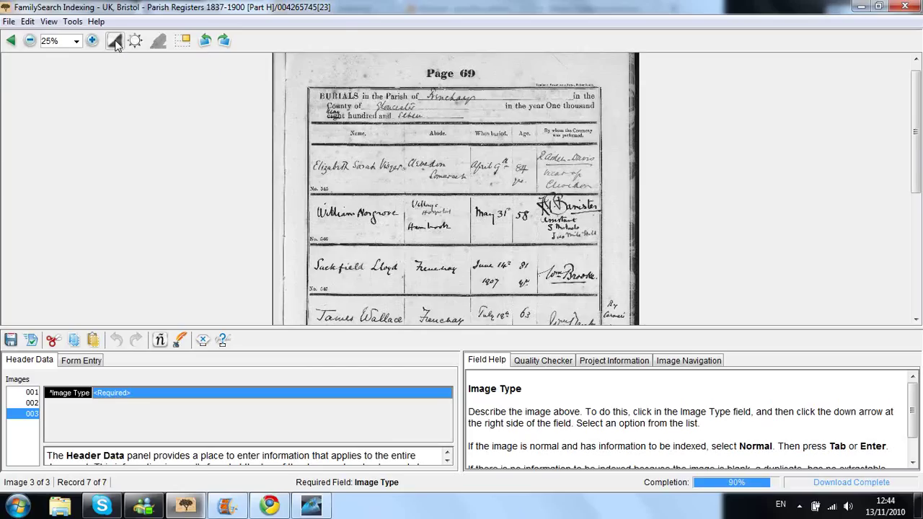
click(136, 42)
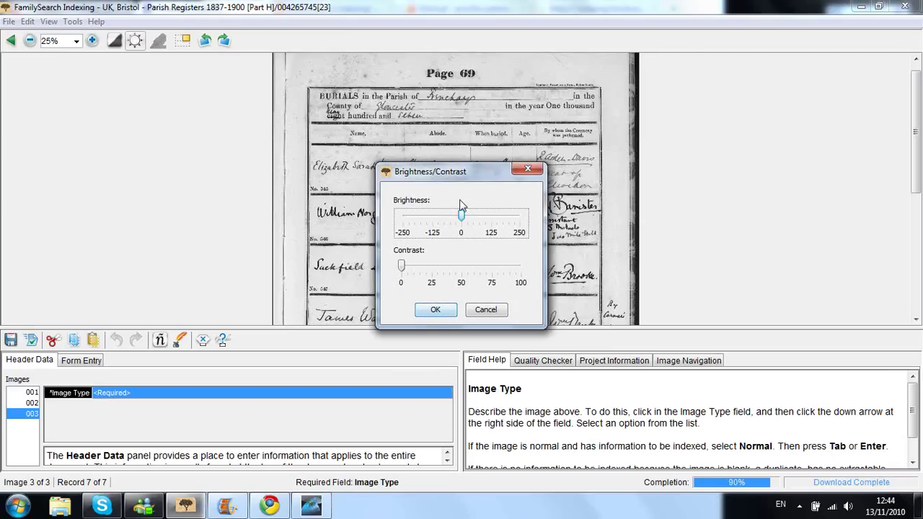
mouse_move(462, 220)
mouse_down()
mouse_move(403, 218)
mouse_move(527, 220)
mouse_move(463, 218)
mouse_up()
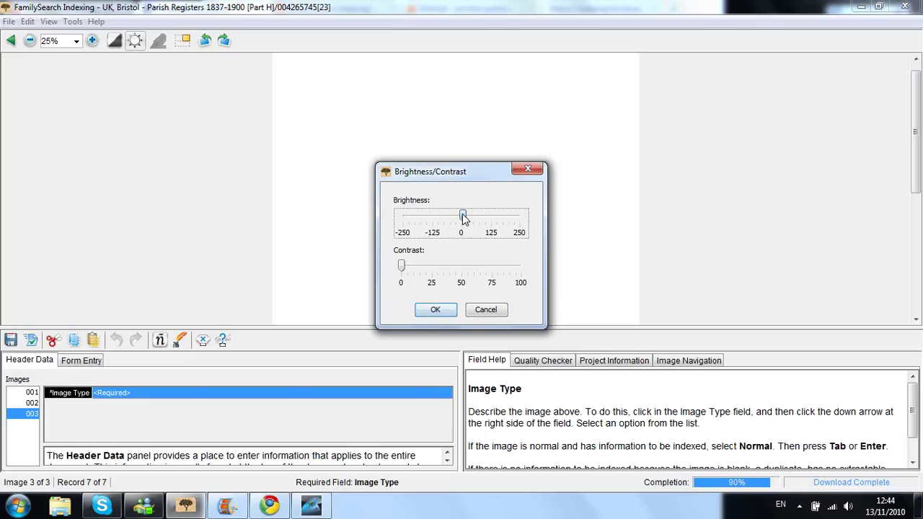
drag(407, 265, 386, 272)
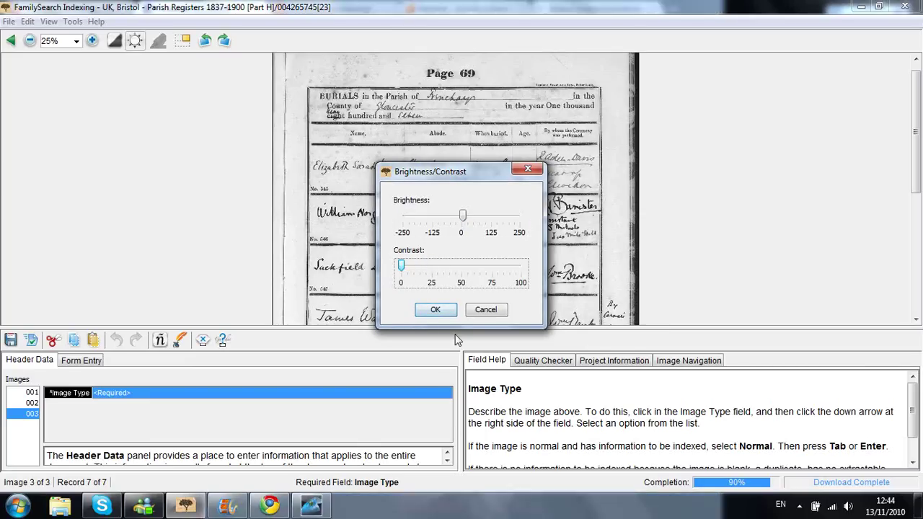
click(435, 310)
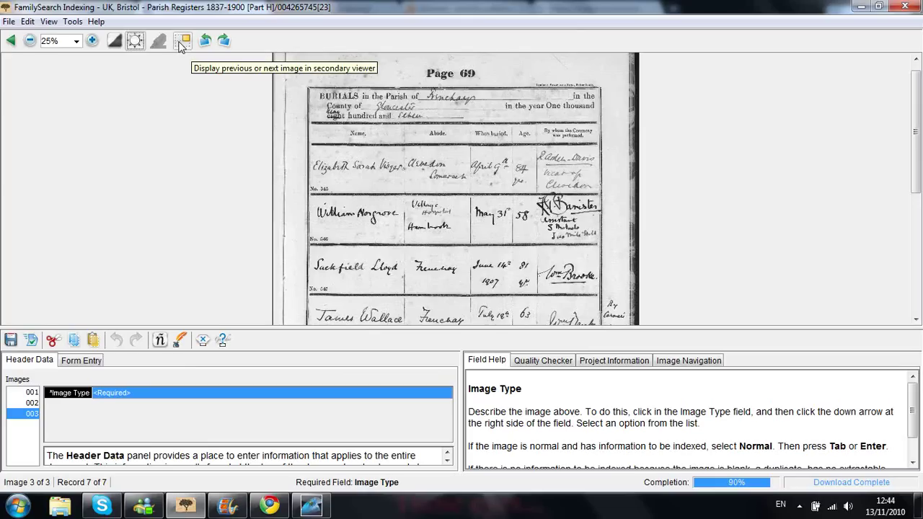
Show the previous image in a secondary viewer, rotate the page 69 image until it is upright, and close the secondary viewer
click(183, 41)
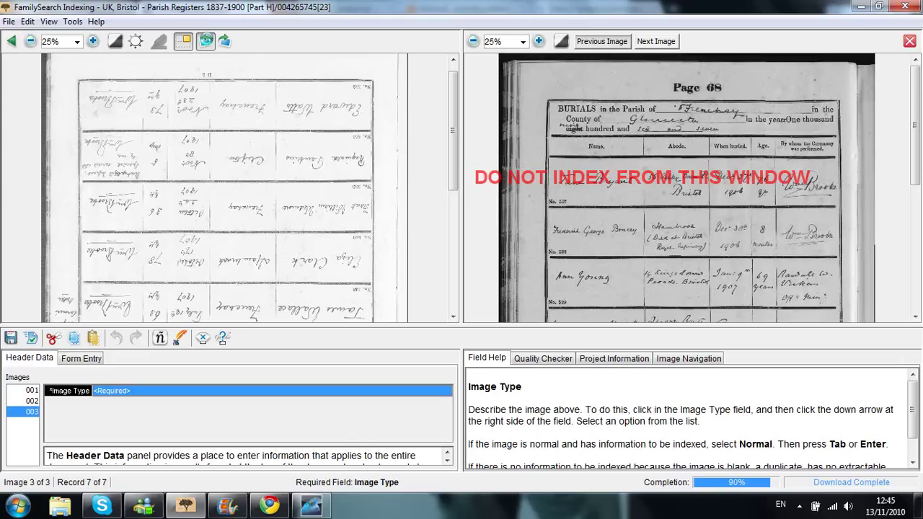
click(205, 41)
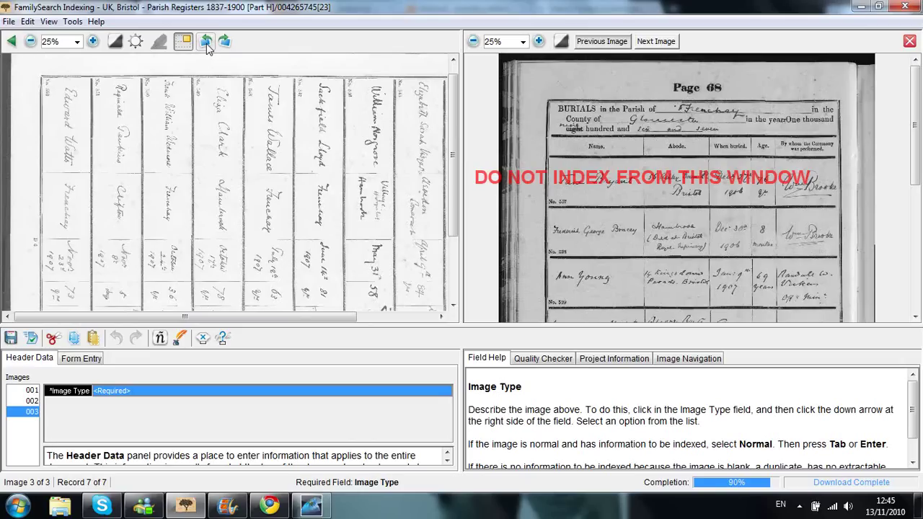
click(205, 41)
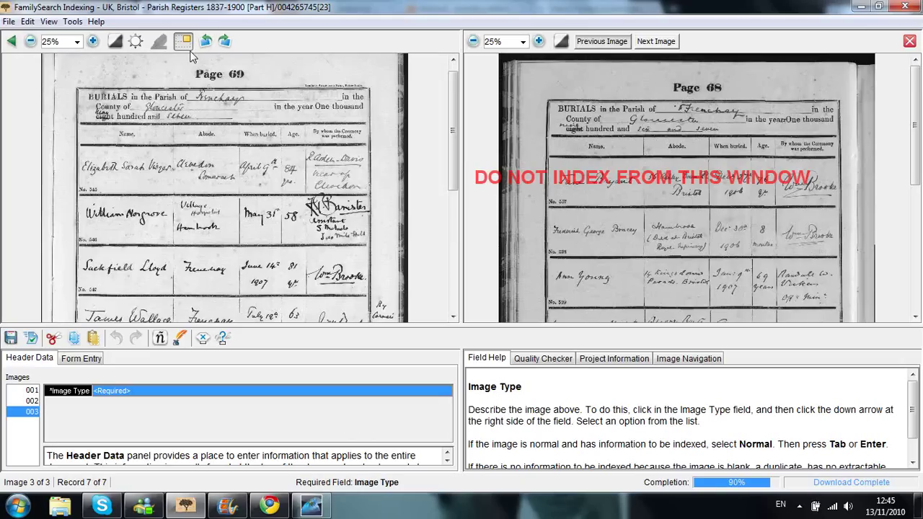
click(183, 42)
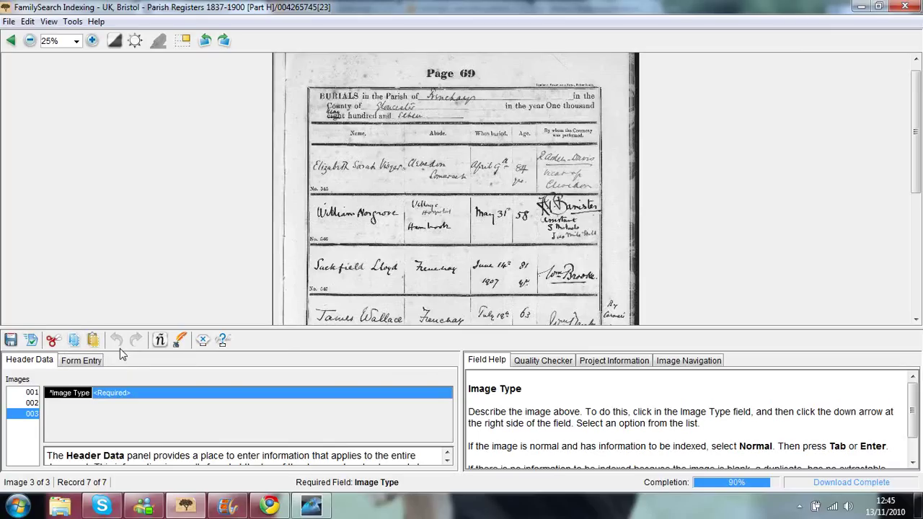
Pick the international character ÿ for the Image Type field of image 003, and view the Handwriting Help letter samples
click(159, 342)
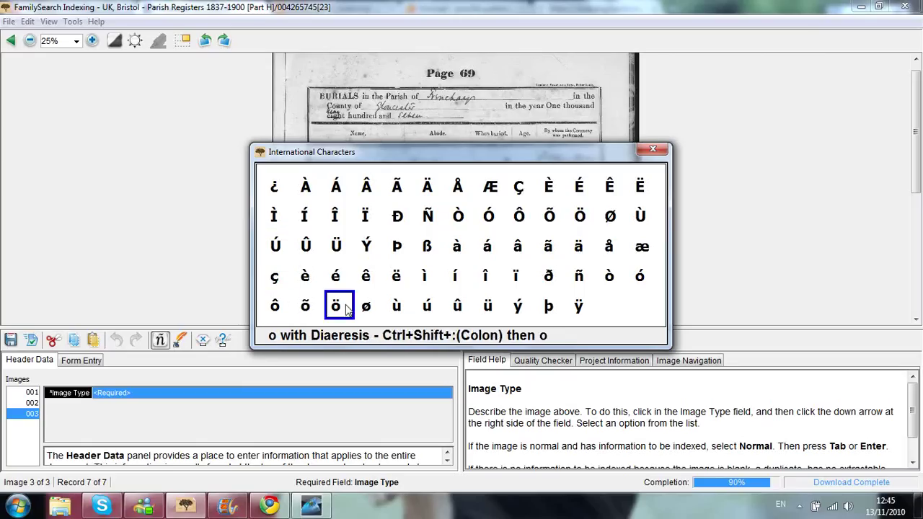
click(579, 305)
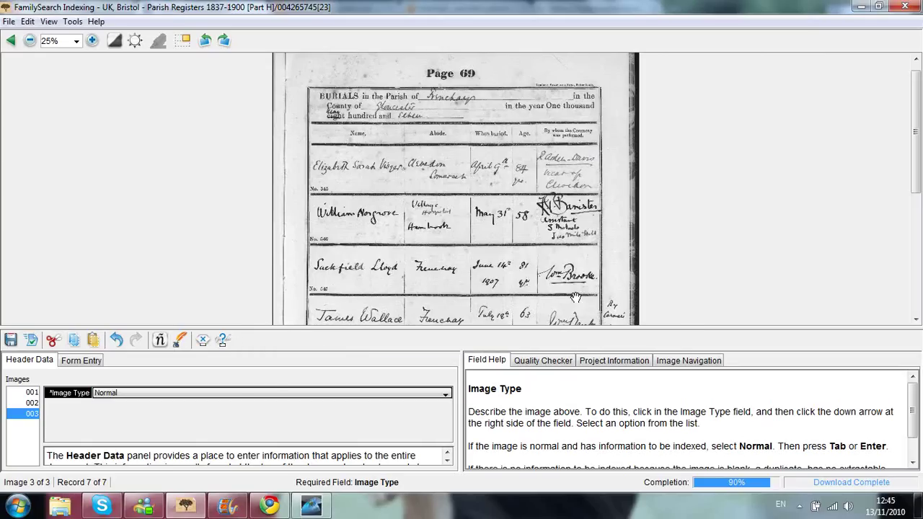
click(180, 340)
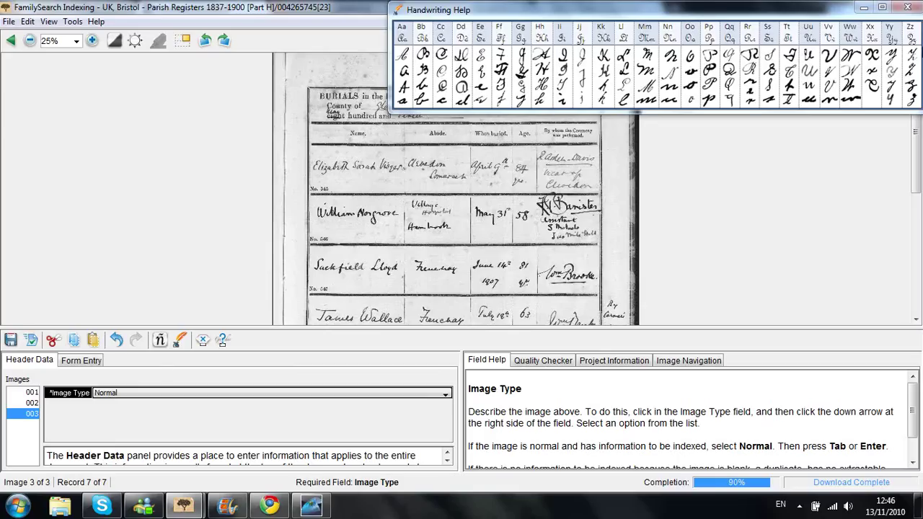
click(907, 8)
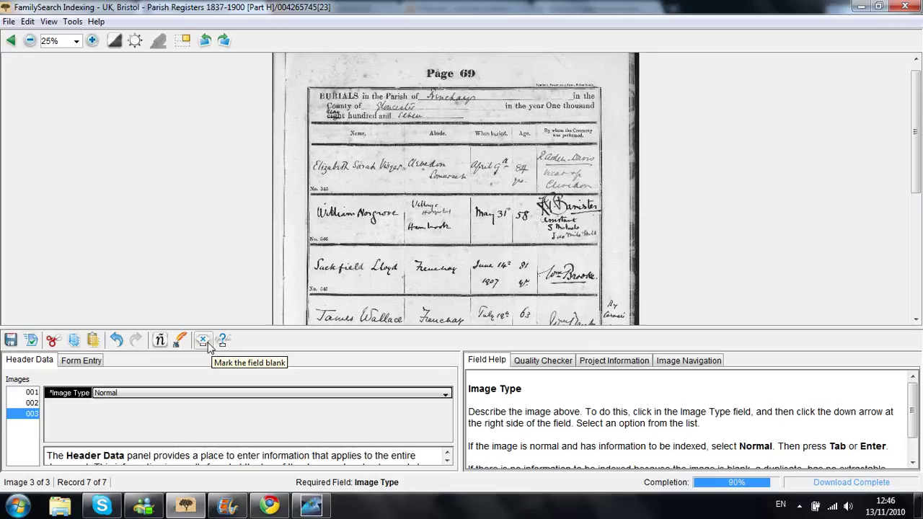
Mark the Record Type of image 03's first record as blank, adding no records and dismissing the messenger notification
click(81, 359)
click(202, 341)
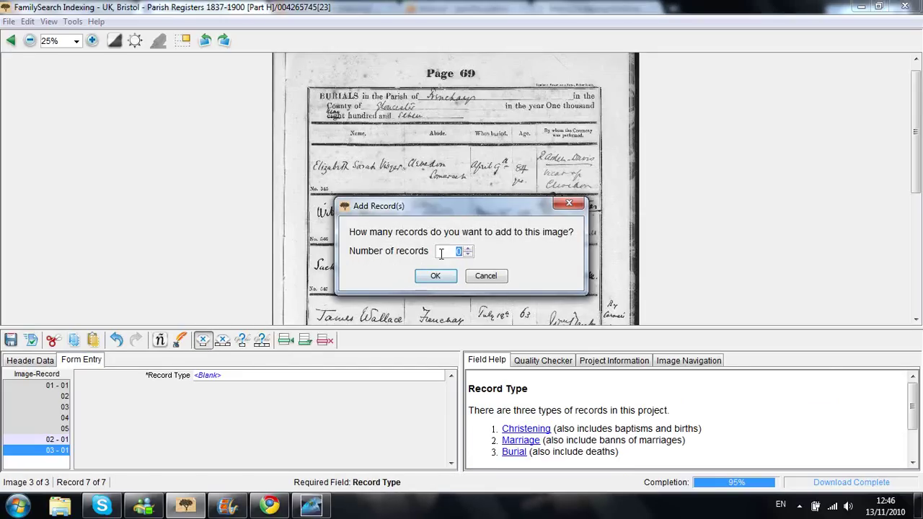
click(485, 274)
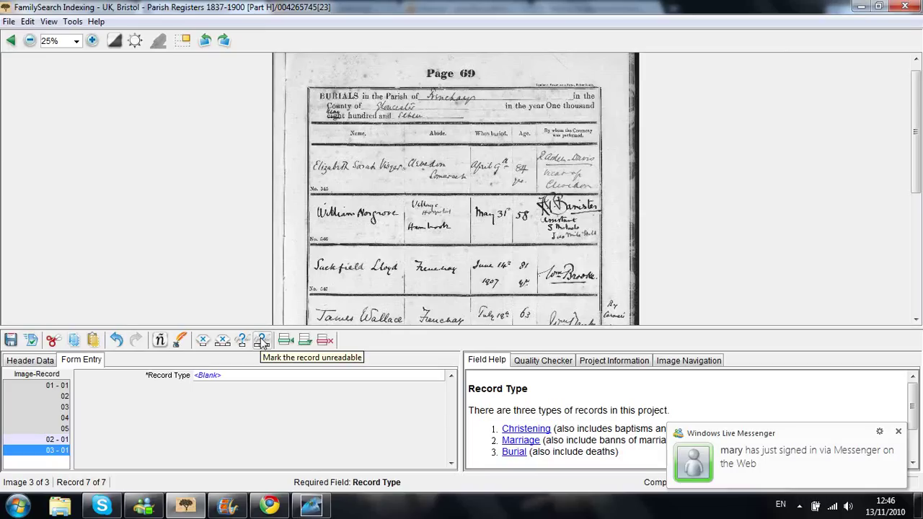
click(899, 433)
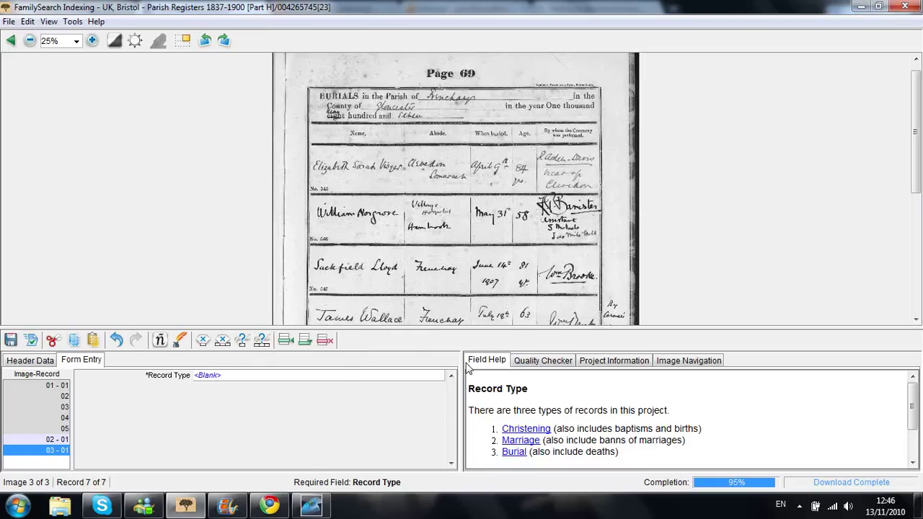
Select record 02 of the first image and read the field help for Record Type, burial month, burial year and Deceased's Age
click(59, 396)
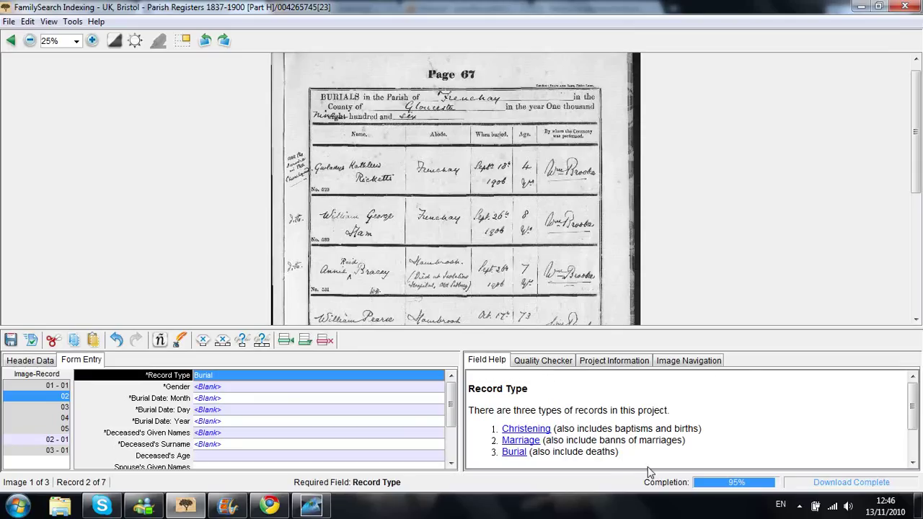
drag(914, 402, 916, 418)
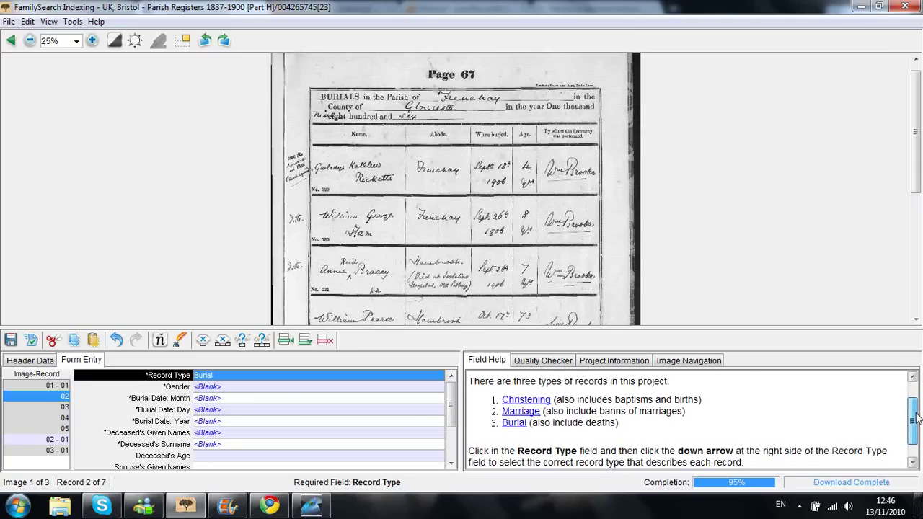
click(272, 400)
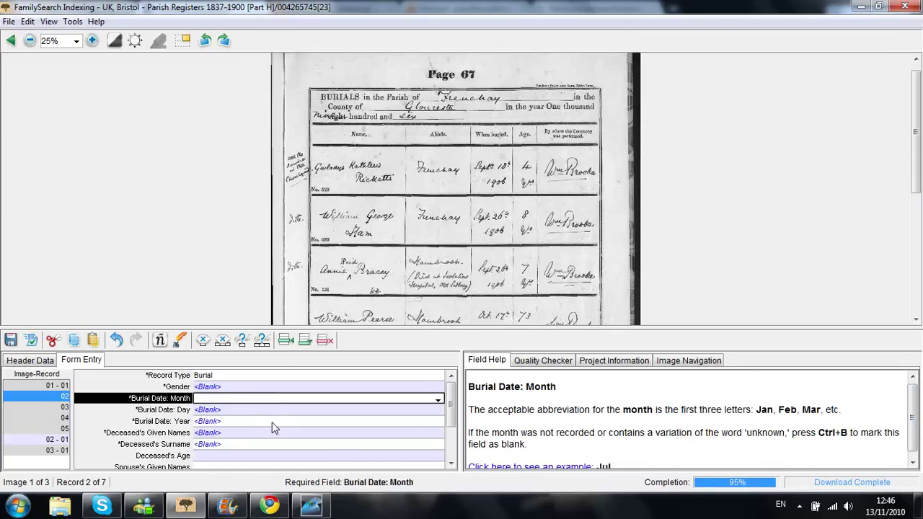
click(274, 424)
click(265, 455)
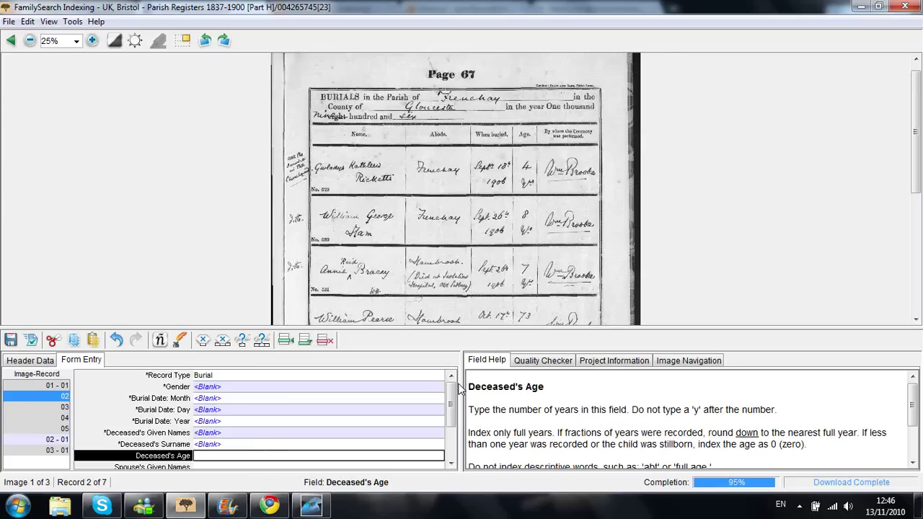
Look over the Quality Checker and Project Information, and use Image Navigation to view the top of page 67
click(545, 361)
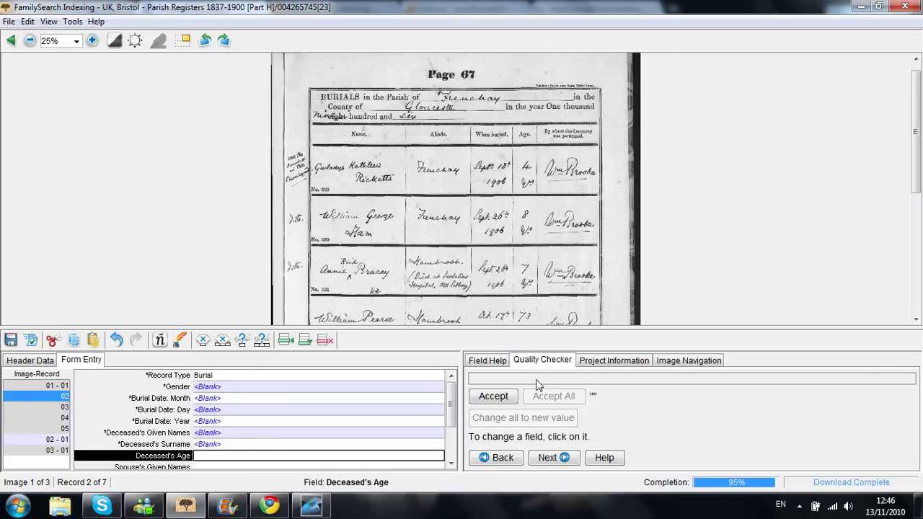
click(492, 396)
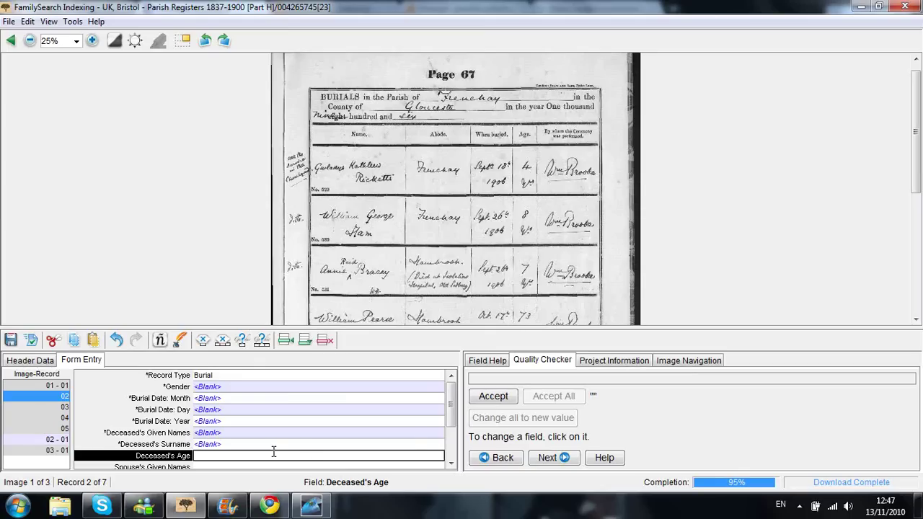
click(591, 361)
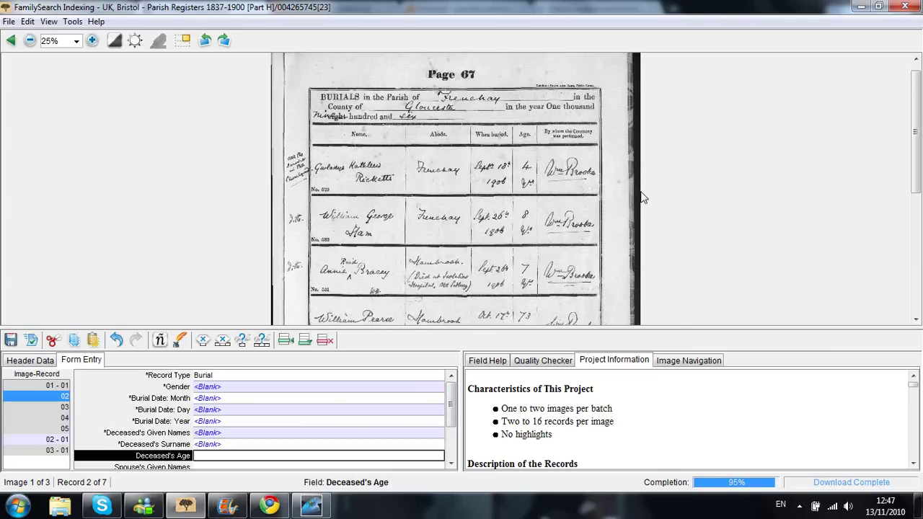
click(697, 365)
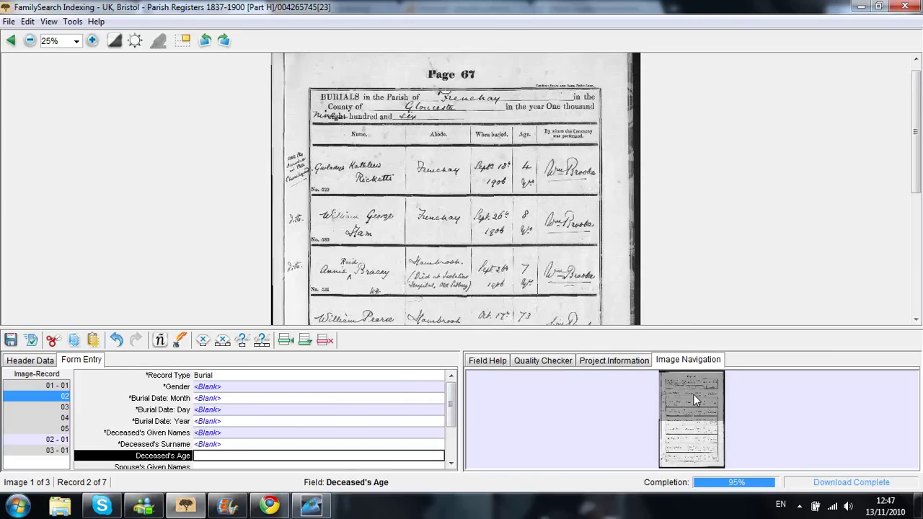
drag(693, 394, 685, 375)
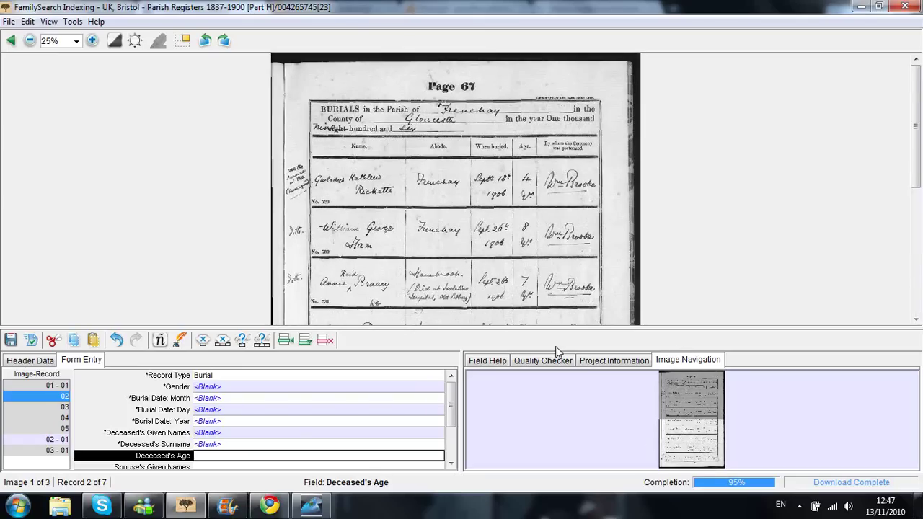
Display the header data for image 001 and return to the My Work overview of batches
click(43, 361)
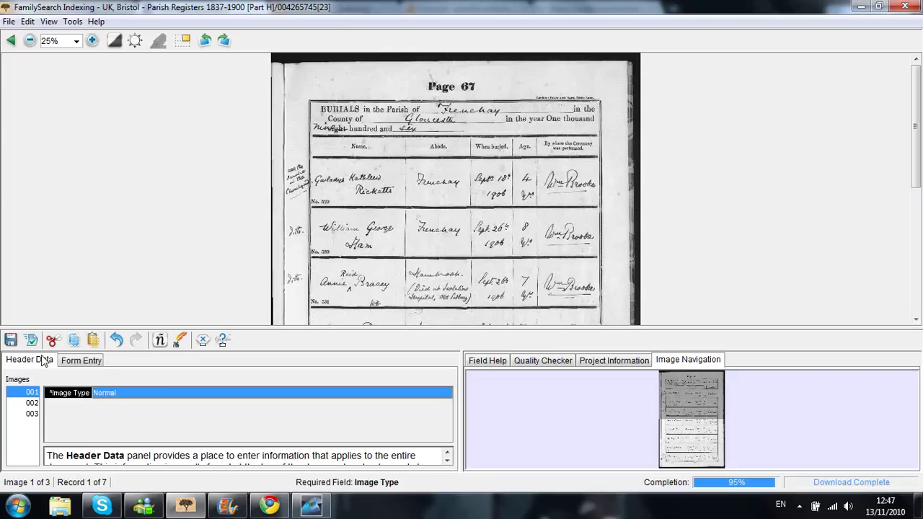
click(11, 40)
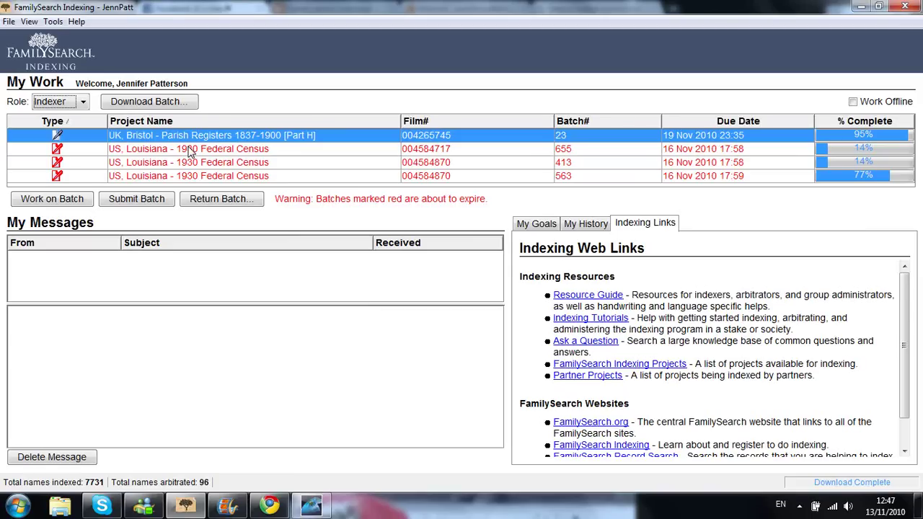
Open batch 655 of the US, Louisiana - 1930 Federal Census project
click(191, 150)
double_click(191, 150)
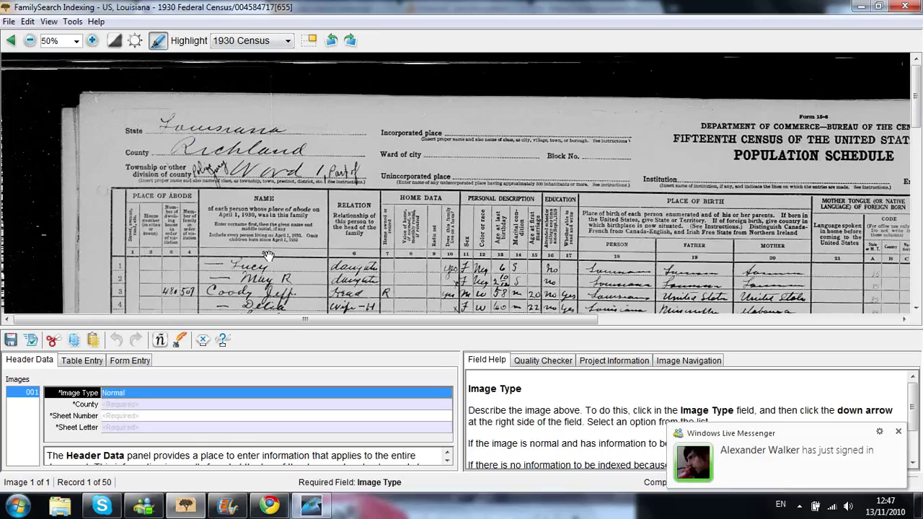
click(163, 47)
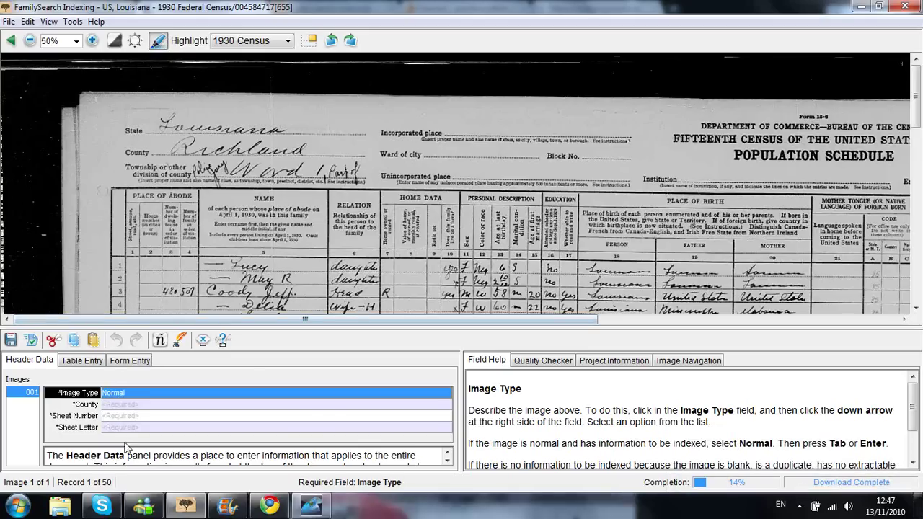
Switch to table entry and view the image highlight and field help for record 02's Line Number and Surname
click(82, 360)
click(117, 405)
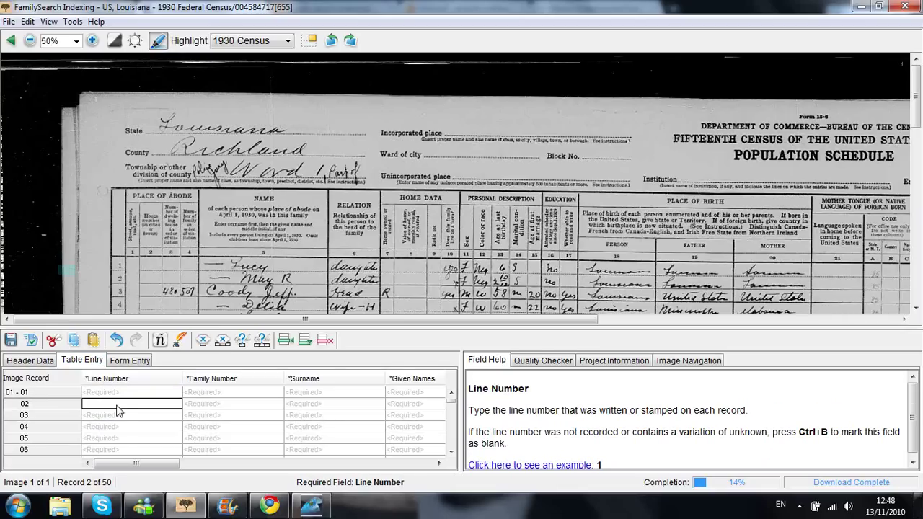
click(314, 406)
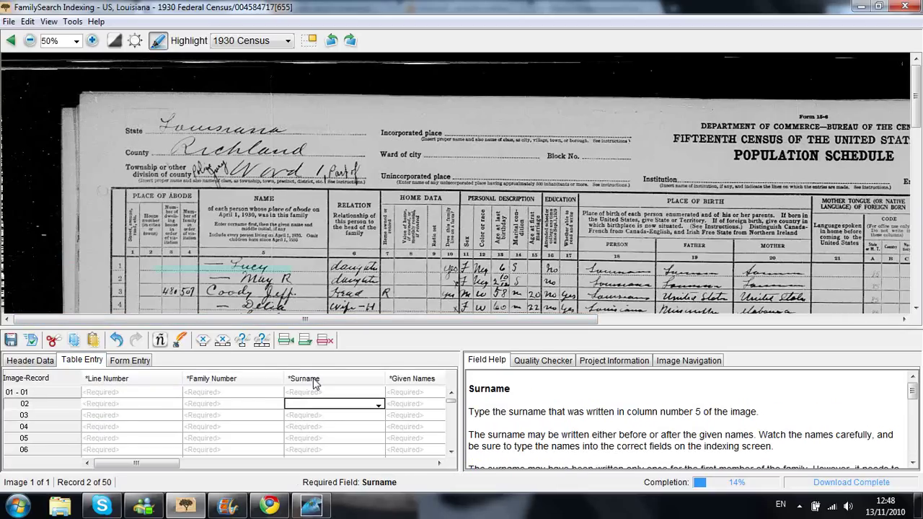
Enlarge the census image to 125% around the name column and follow the Surname highlight down to record 06
click(92, 41)
click(92, 41)
click(92, 41)
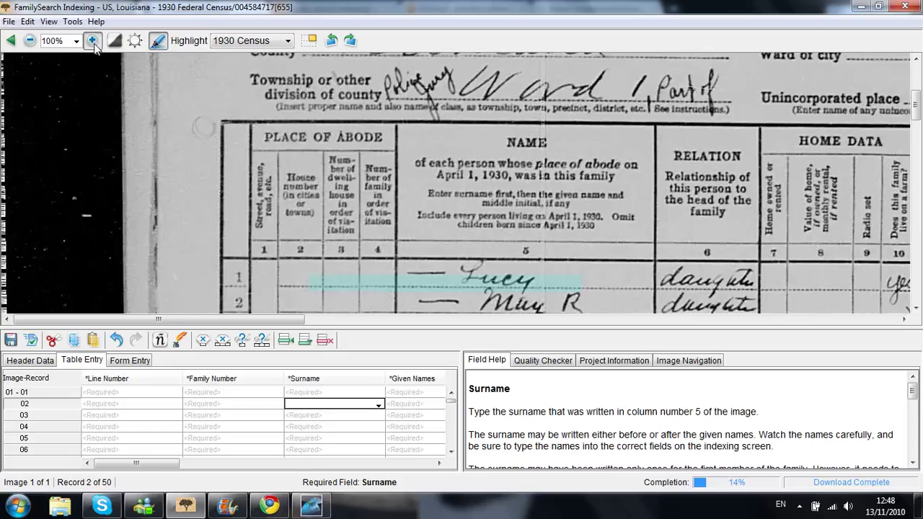
drag(308, 171, 273, 144)
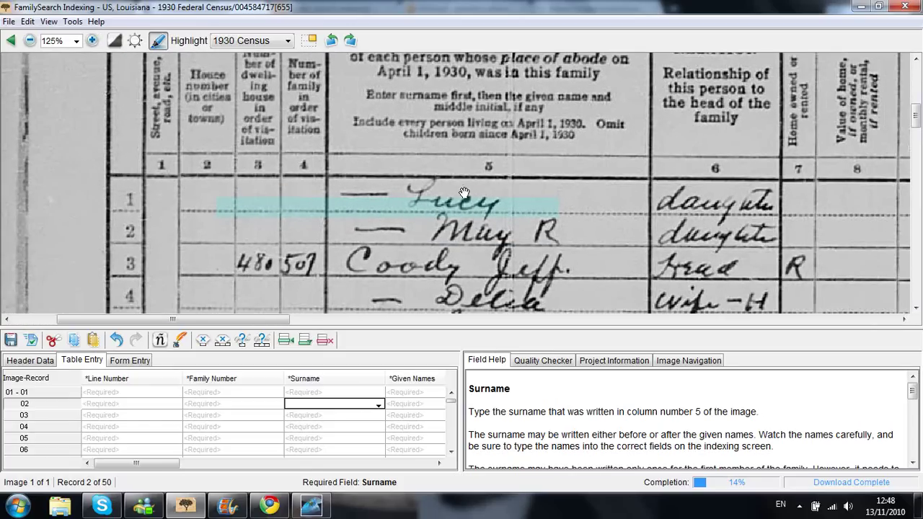
key(Down)
key(Down)
key(Down)
key(Down)
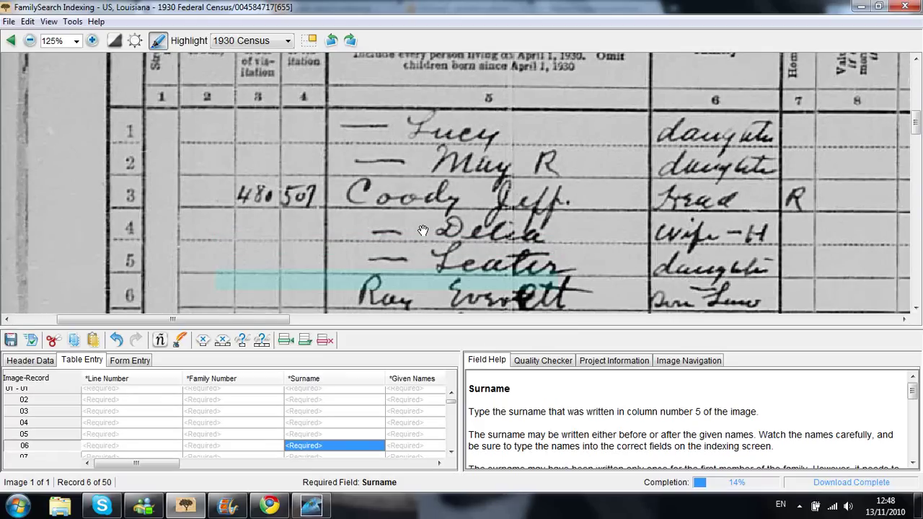
Look around the enlarged census sheet, reduce it to 100% and view its state, county and township heading
scroll(422, 230, down, 1)
scroll(461, 267, up, 5)
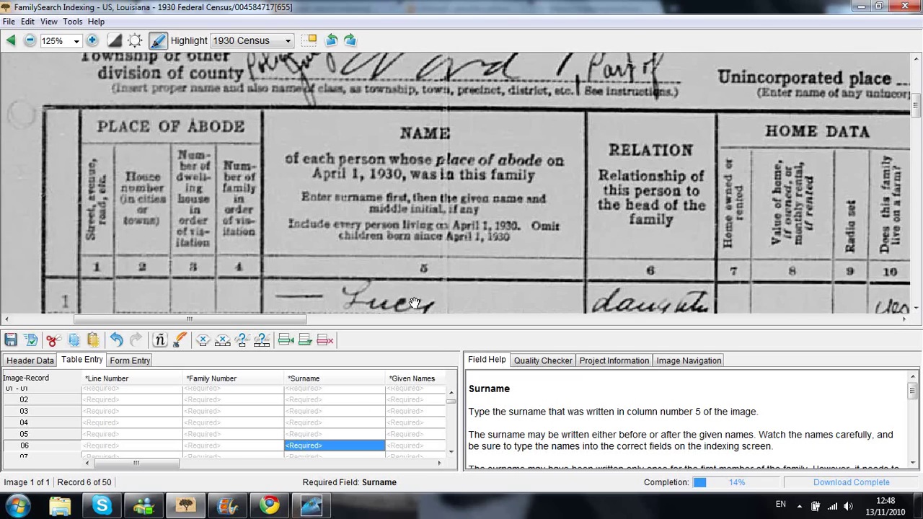
drag(467, 279, 308, 370)
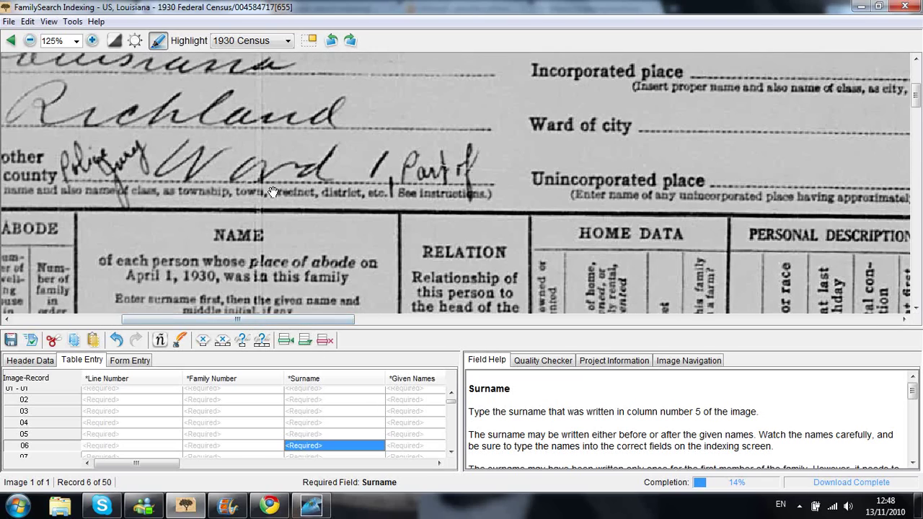
drag(275, 191, 490, 221)
click(29, 41)
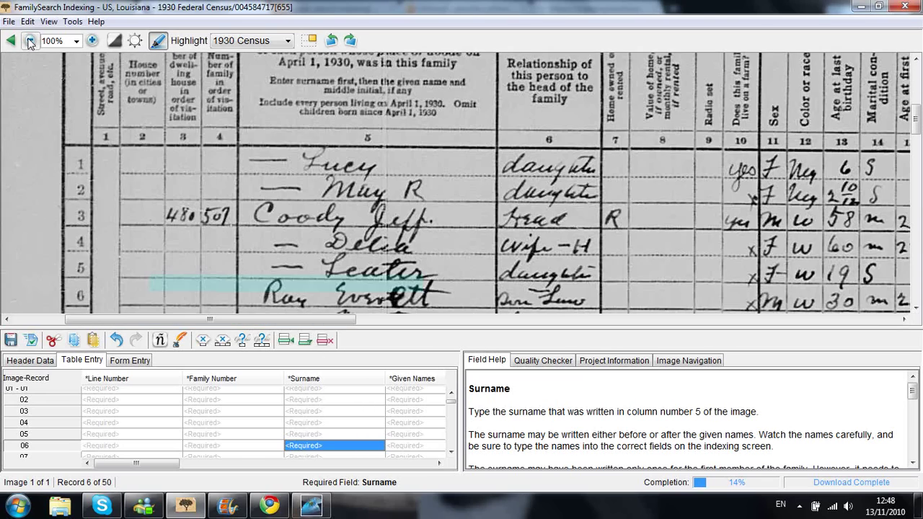
drag(249, 101, 255, 273)
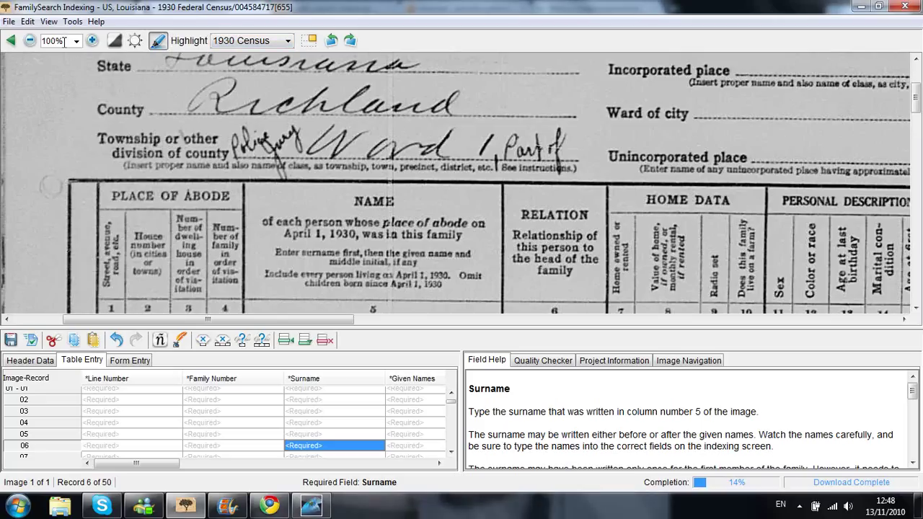
Look over the highlight choices and tool commands for the census batch, and return to the My Work overview
click(289, 41)
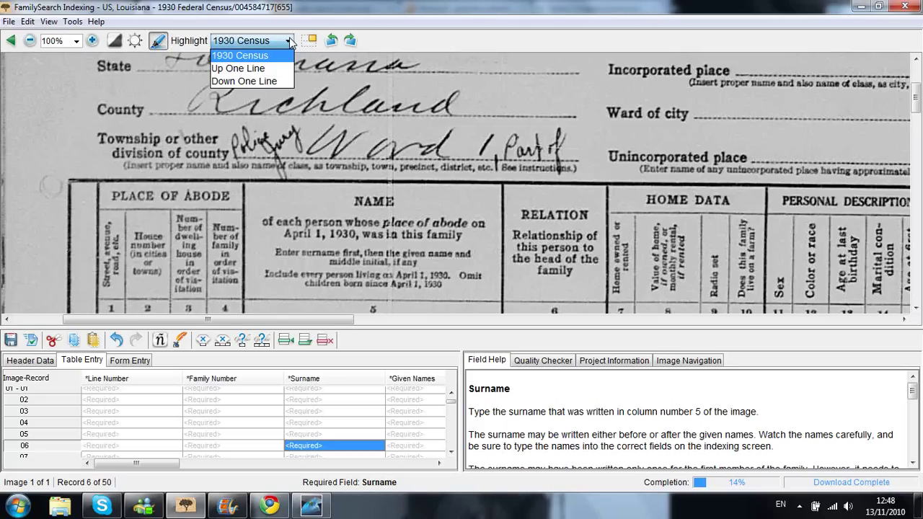
click(289, 41)
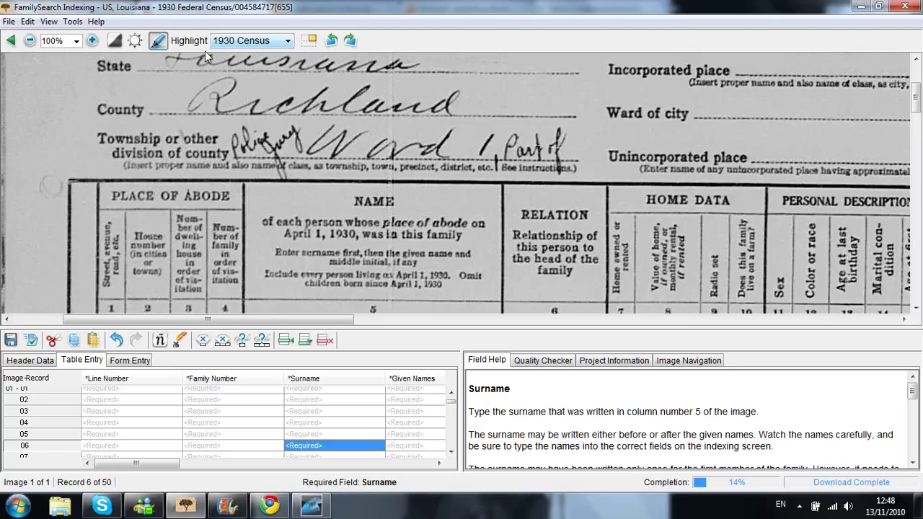
click(72, 22)
click(71, 23)
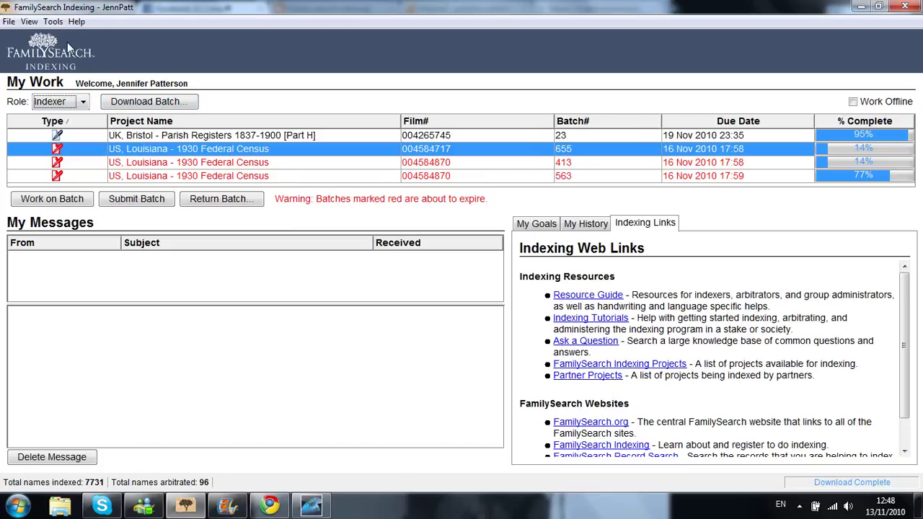
click(52, 22)
click(58, 23)
View the personal indexing goal and inspect the new goal's period and record number settings, cancelling without changes
click(552, 224)
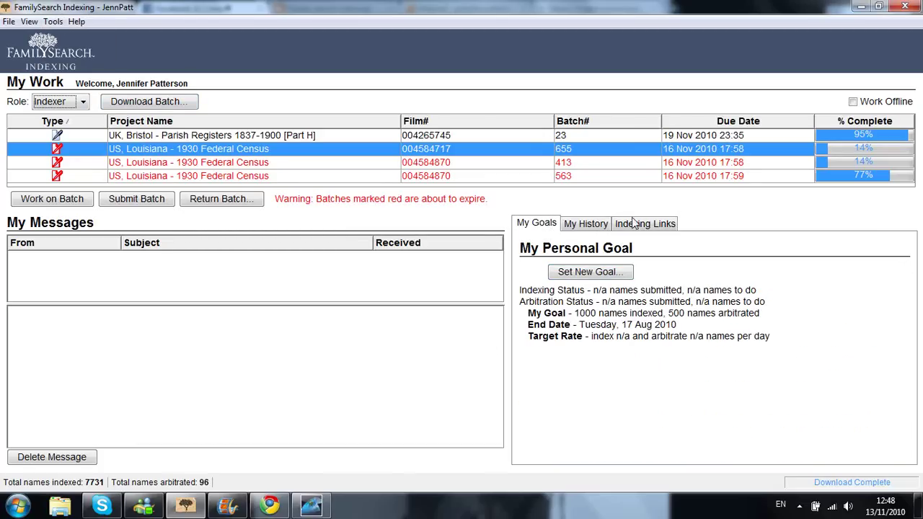
click(601, 275)
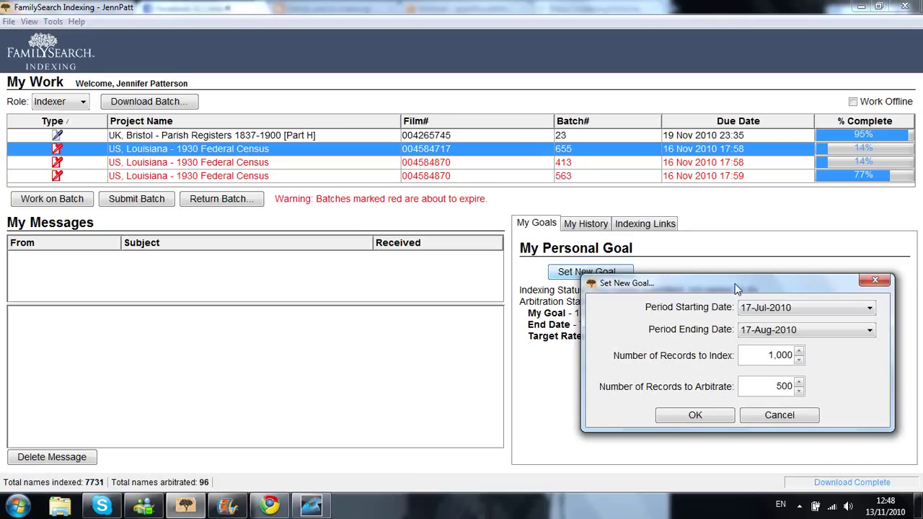
click(784, 310)
click(820, 299)
click(751, 416)
View the points history, and look through the indexing resource and FamilySearch website links
click(600, 225)
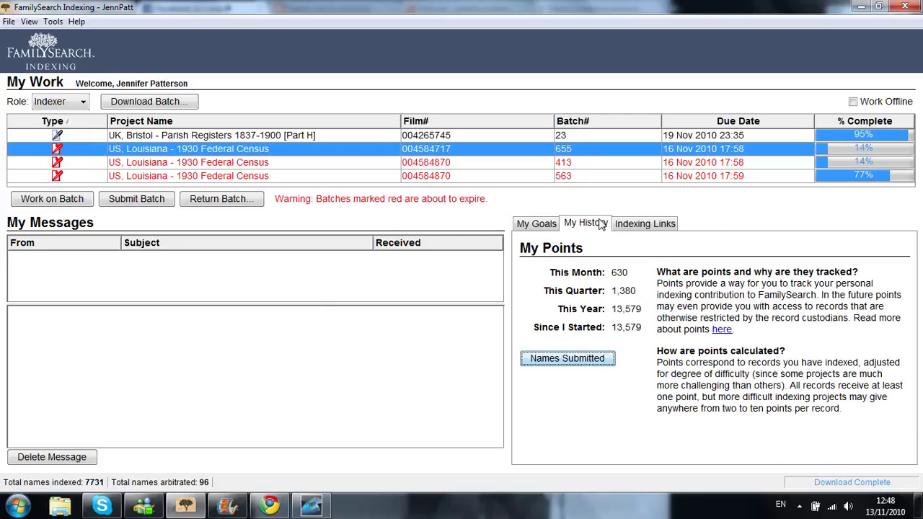
click(641, 225)
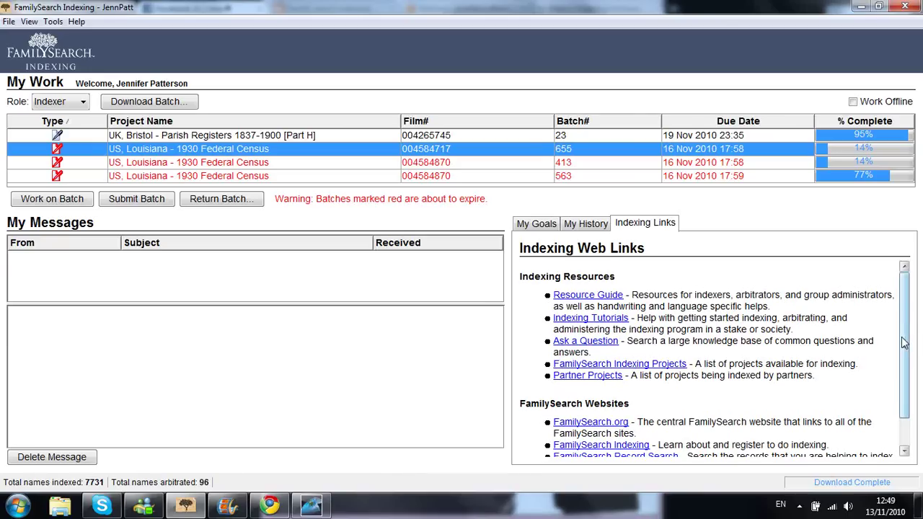
scroll(904, 344, down, 1)
scroll(903, 343, up, 1)
scroll(902, 372, down, 1)
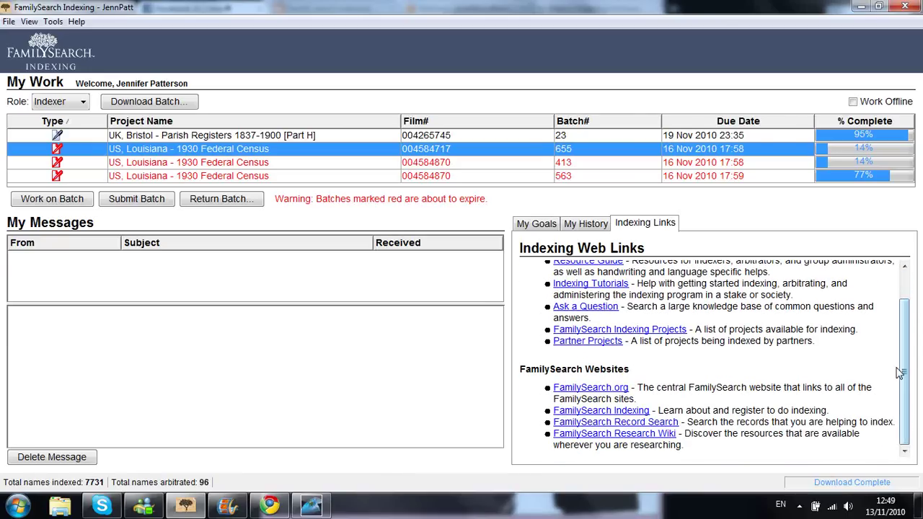
scroll(907, 338, up, 1)
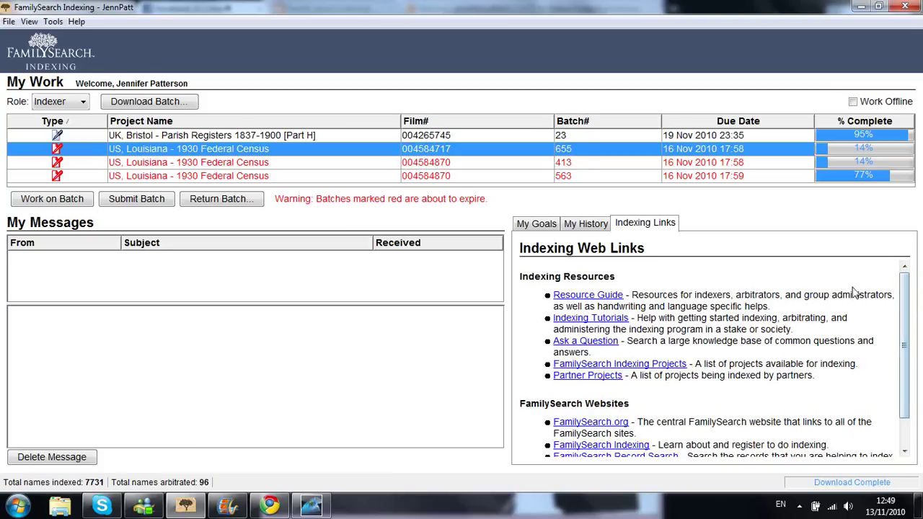